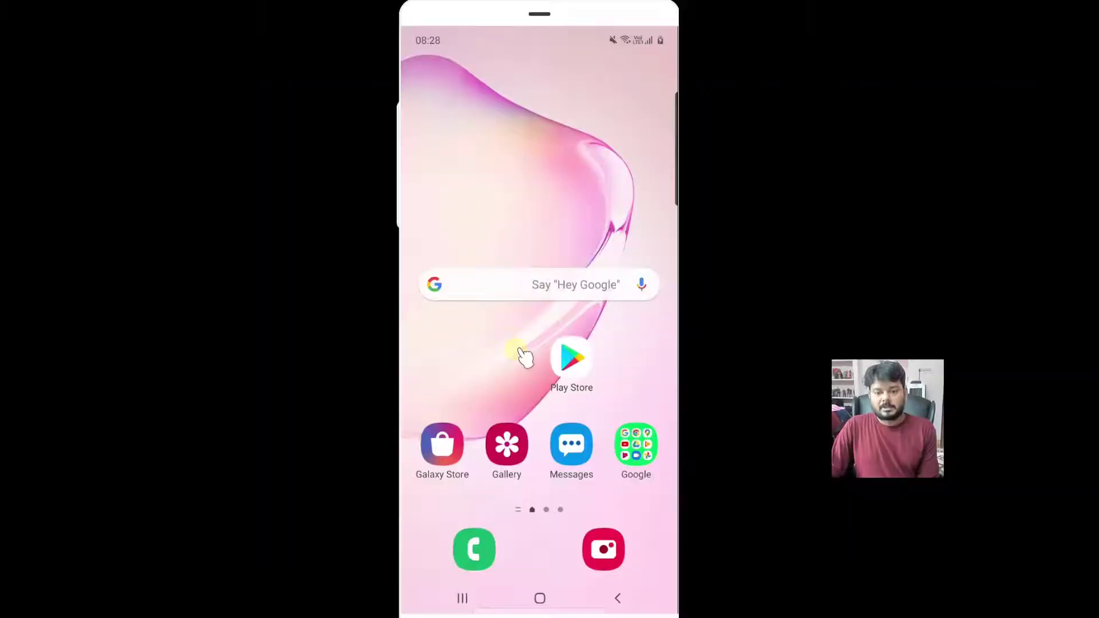
# Step: Open Settings from the app drawer and go to Biometrics and security
pyautogui.moveTo(531, 136); pyautogui.dragTo(548, 304)
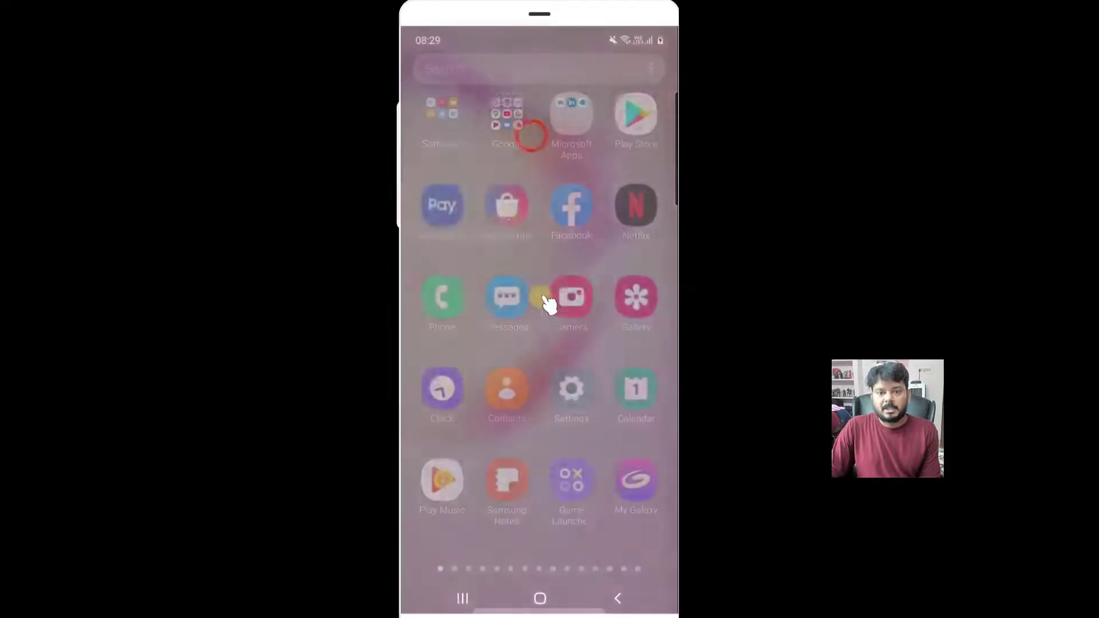
pyautogui.click(573, 411)
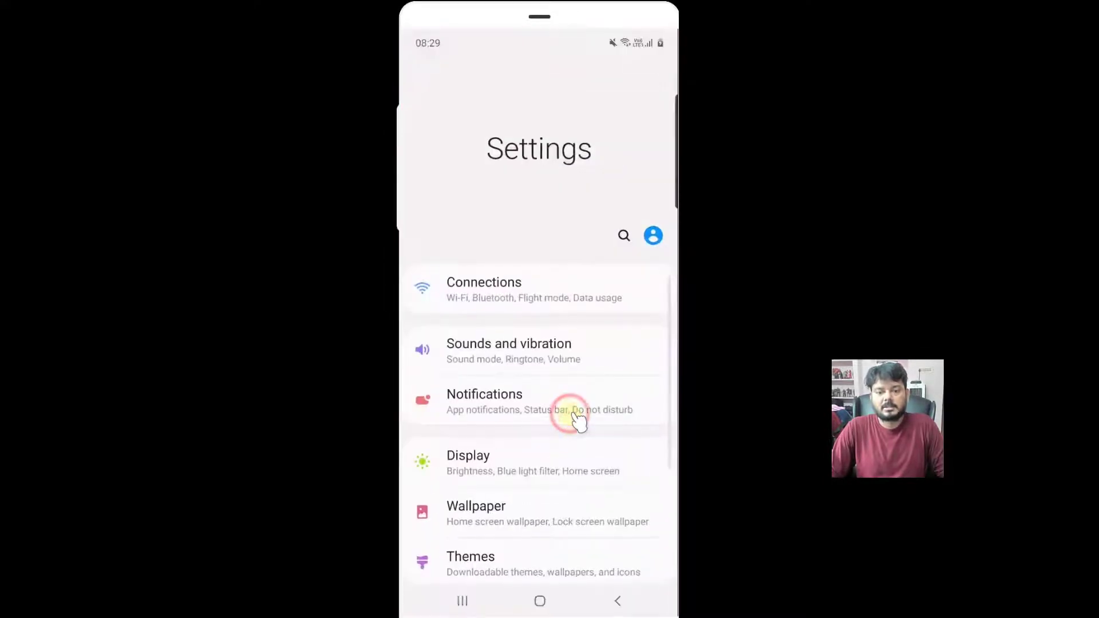
pyautogui.moveTo(561, 505); pyautogui.dragTo(512, 362)
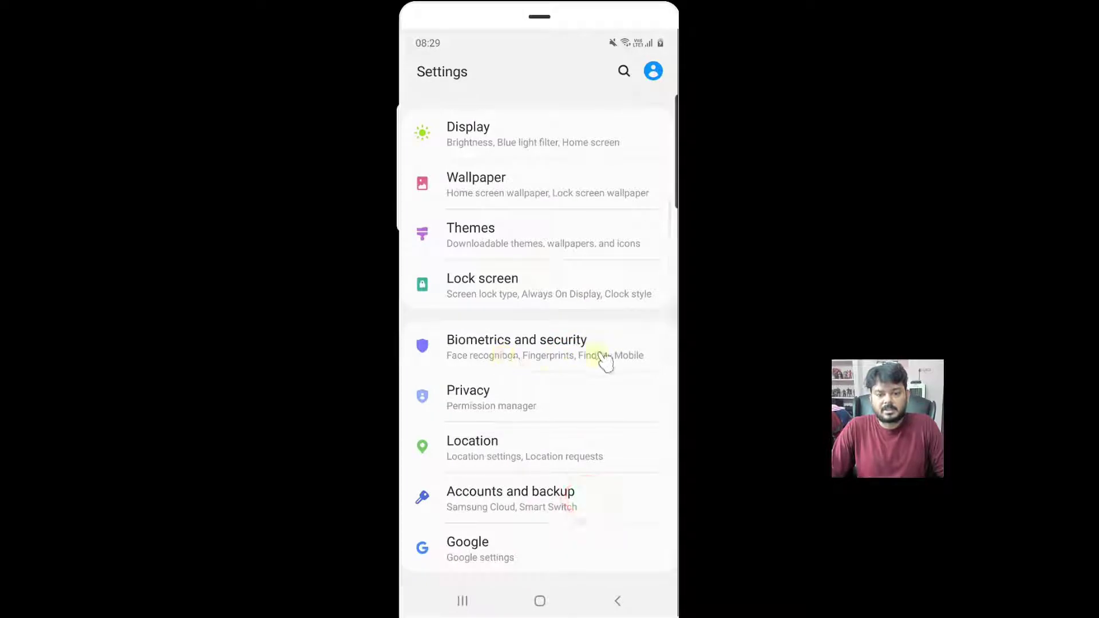
pyautogui.click(598, 354)
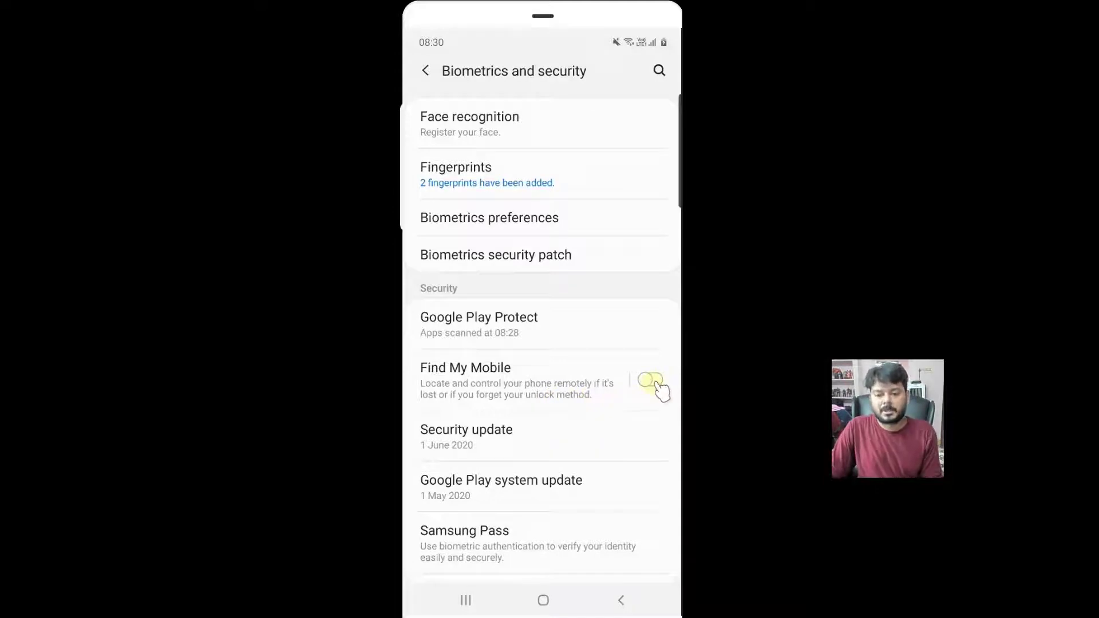
# Step: Toggle Find My Mobile on and accept all Samsung account terms to start creating an account
pyautogui.click(521, 382)
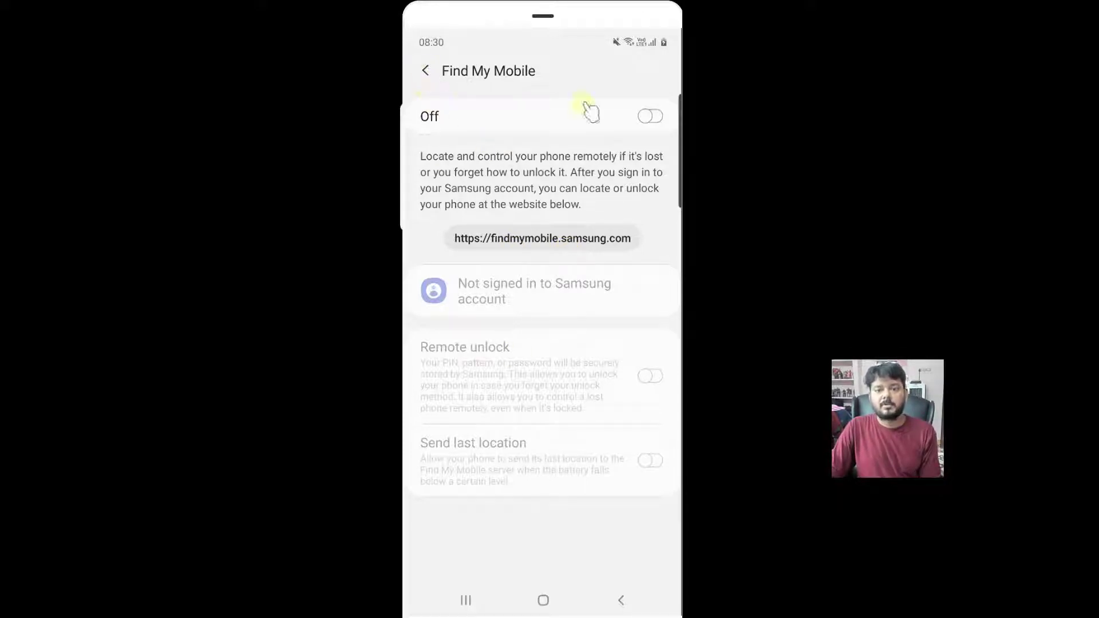
pyautogui.click(654, 117)
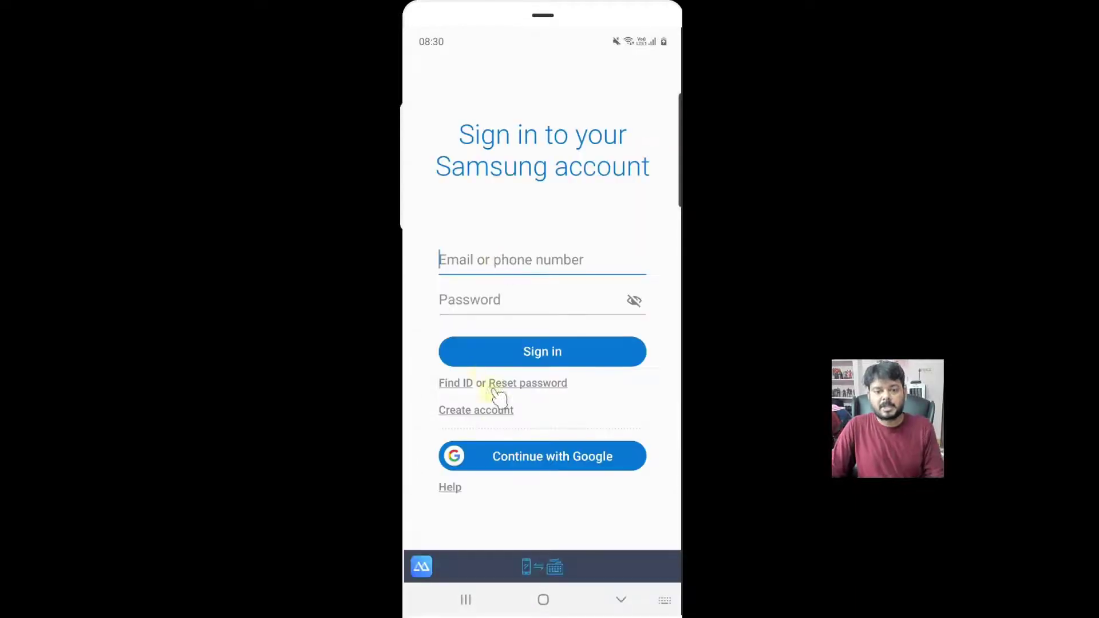
pyautogui.click(498, 413)
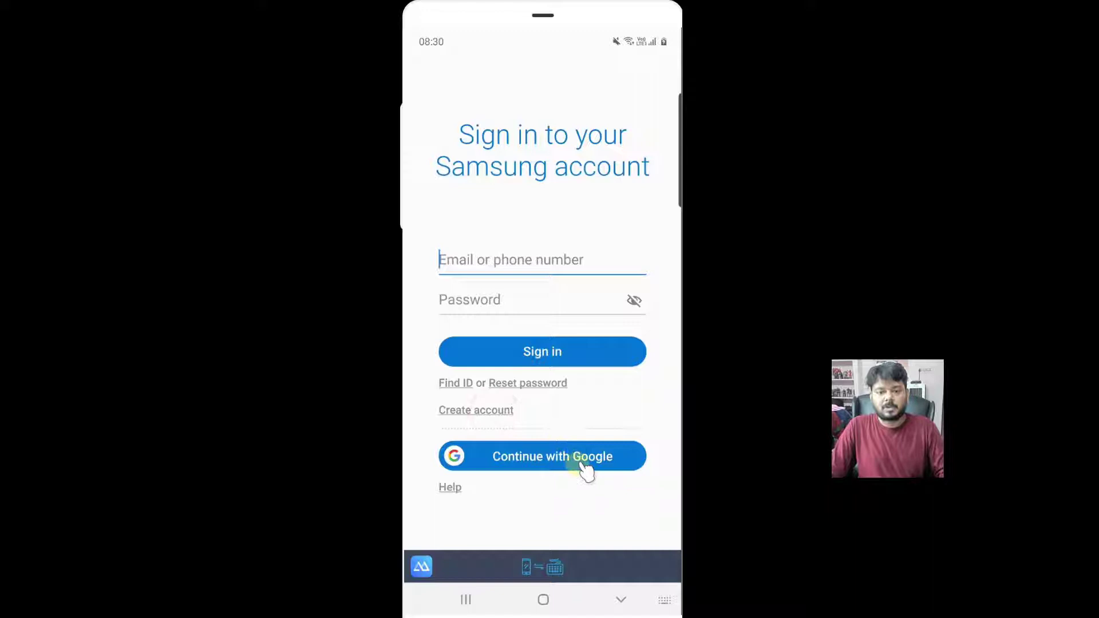
pyautogui.click(492, 413)
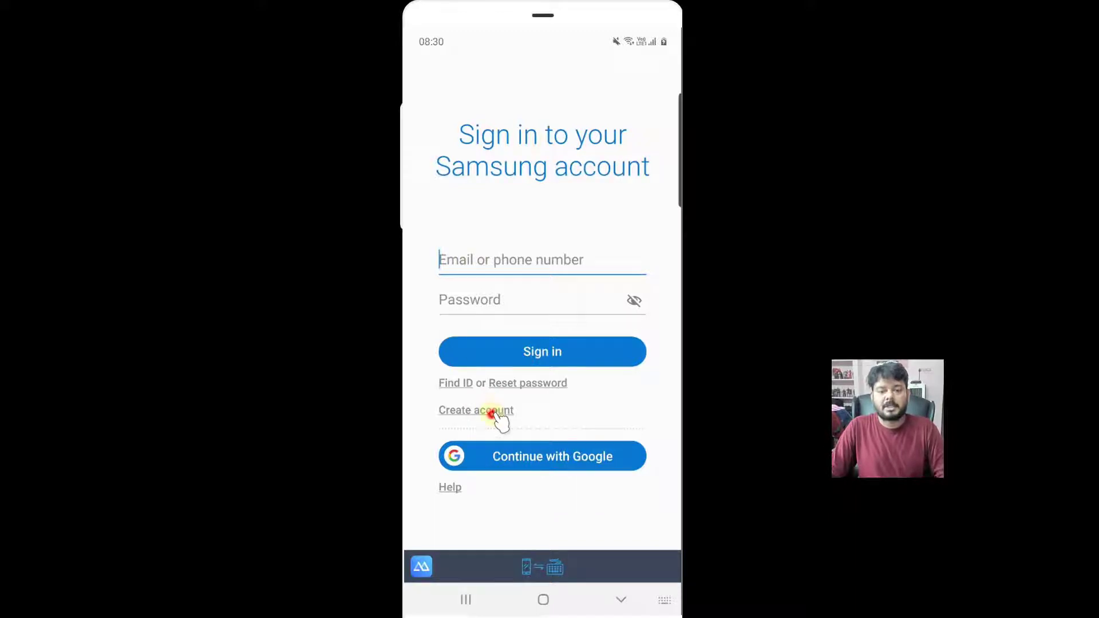
pyautogui.scroll(-5, 472, 523)
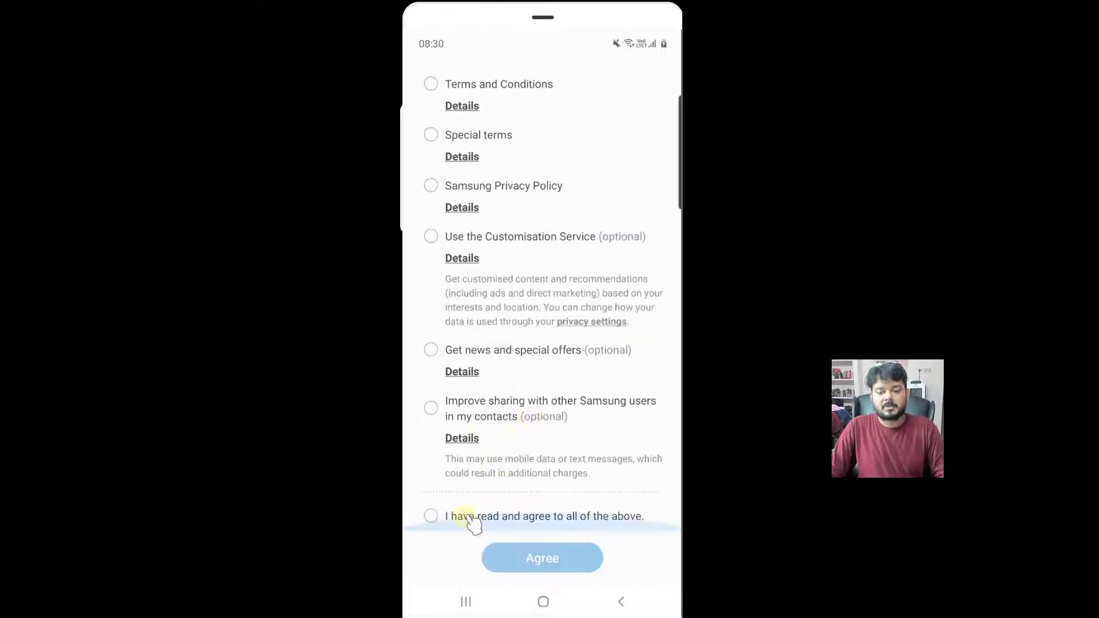
pyautogui.click(469, 518)
pyautogui.click(503, 552)
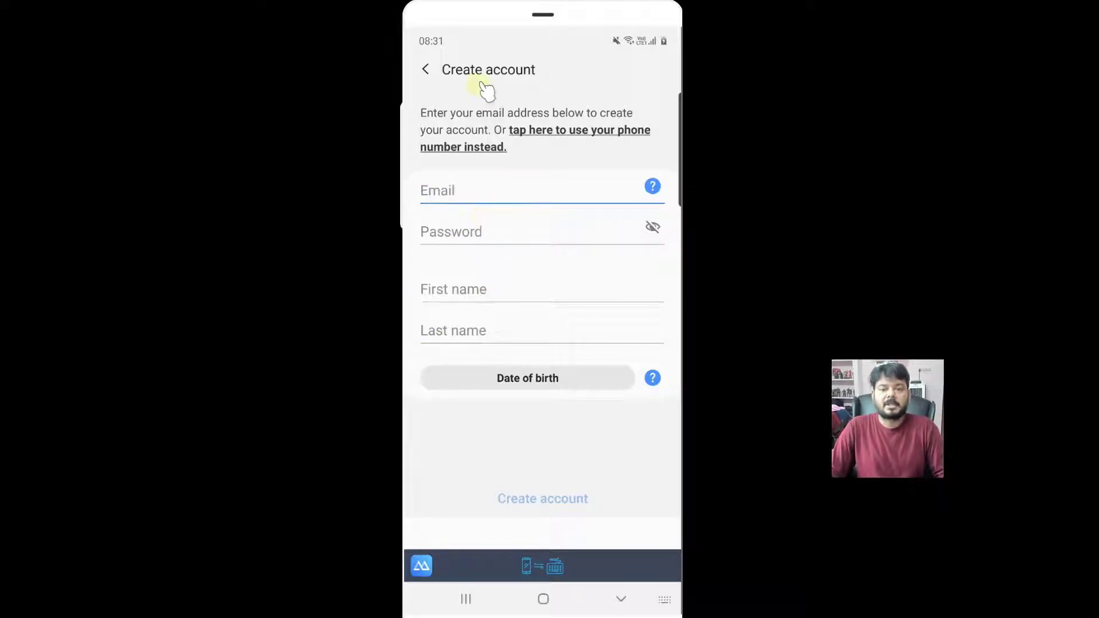
# Step: Sign in to the existing Samsung account instead, agreeing to all listed terms
pyautogui.click(425, 69)
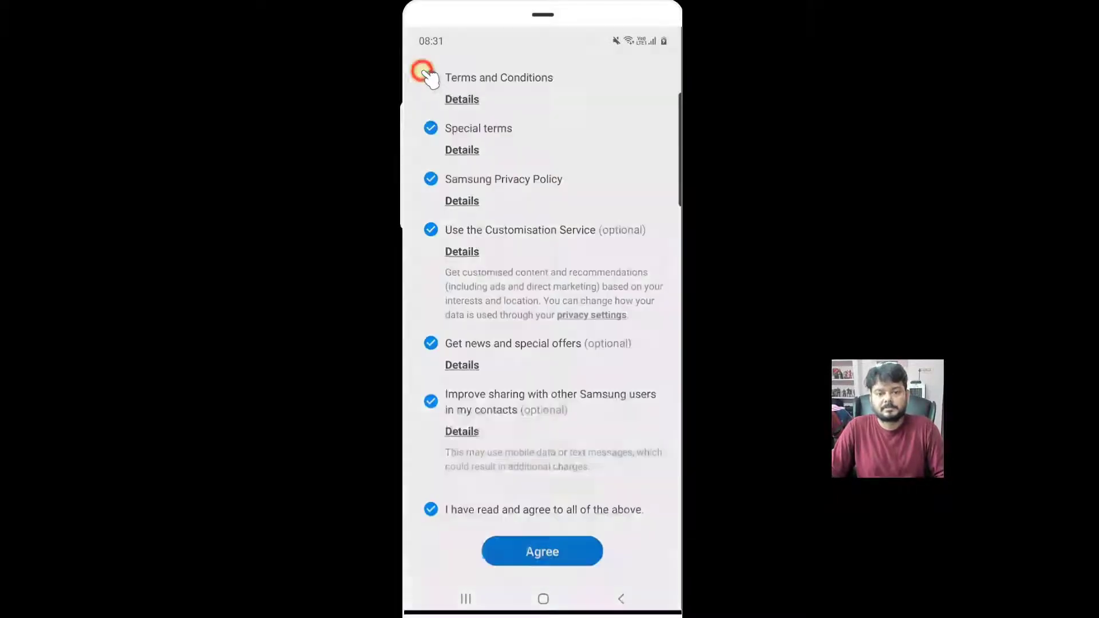
pyautogui.click(564, 358)
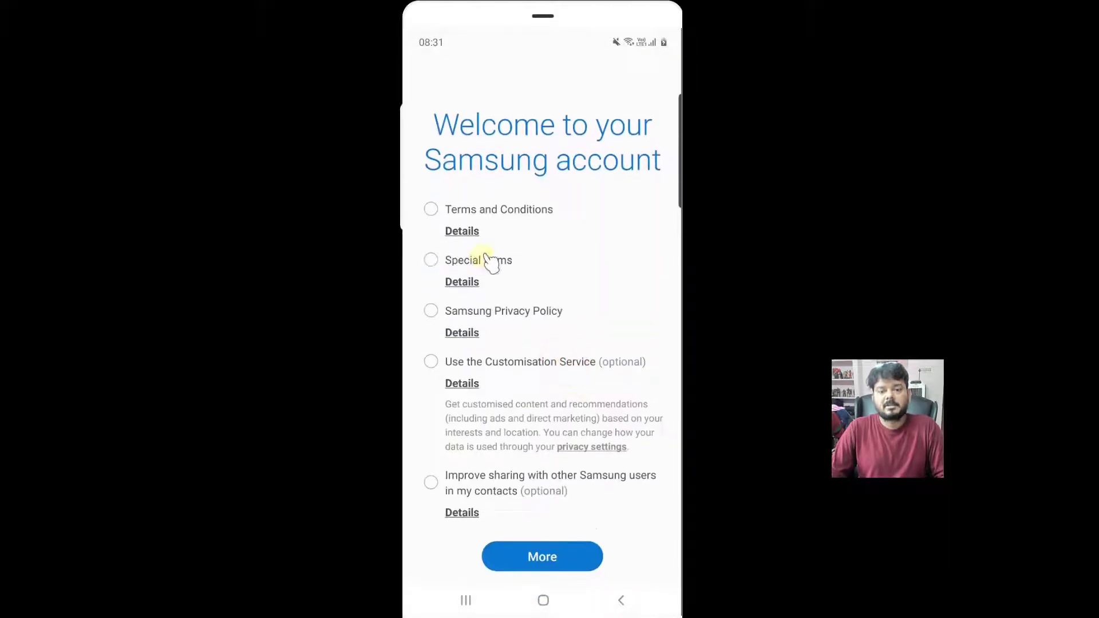
pyautogui.scroll(-2, 575, 487)
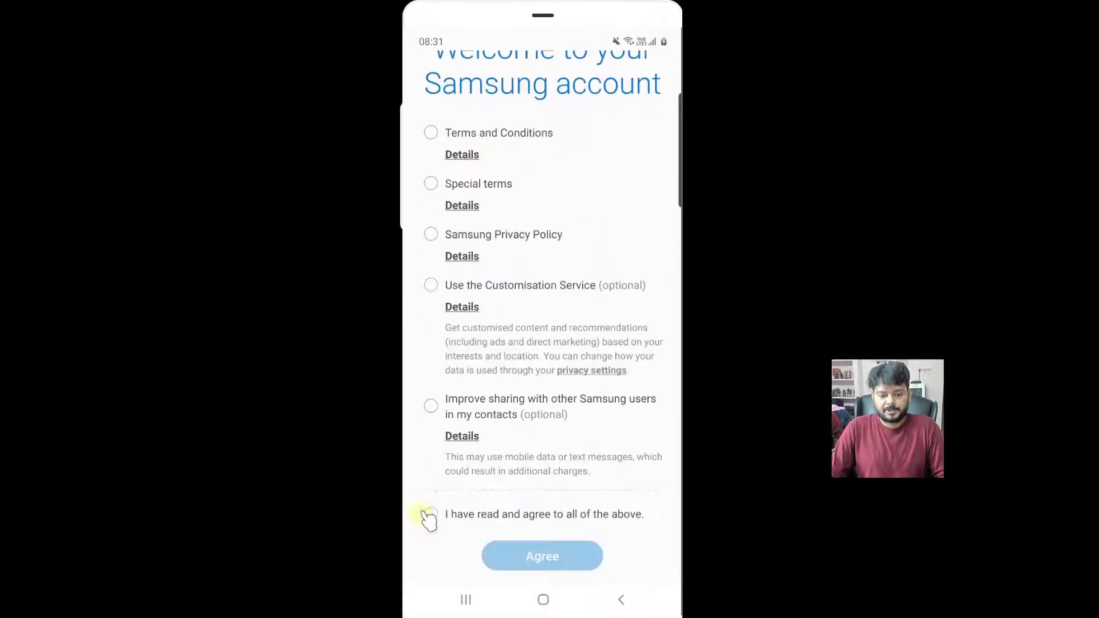
pyautogui.click(429, 515)
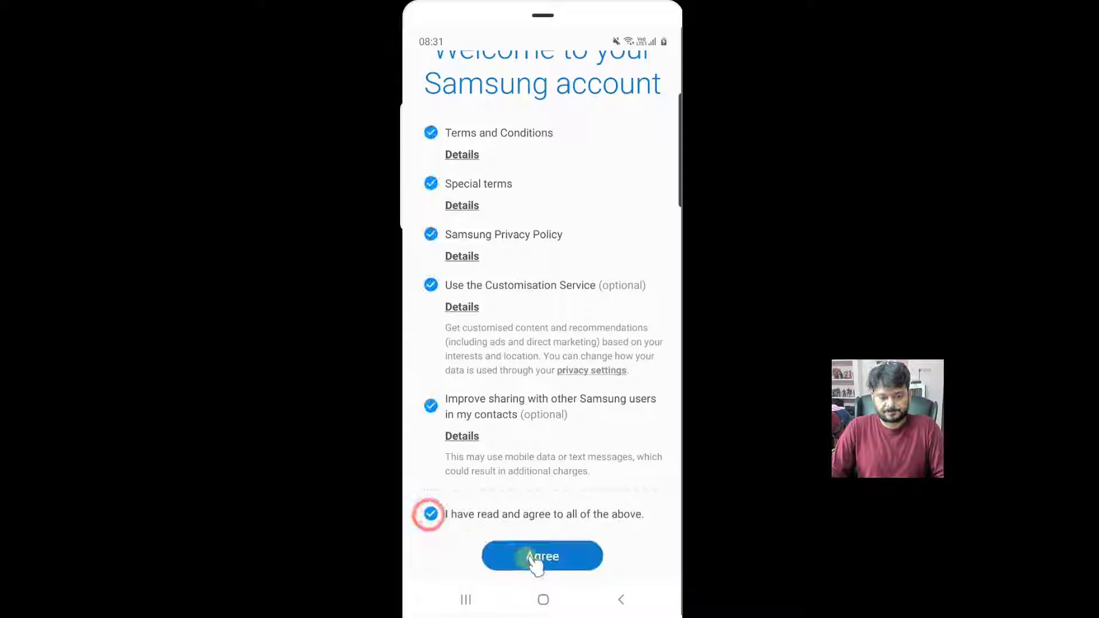
pyautogui.click(542, 556)
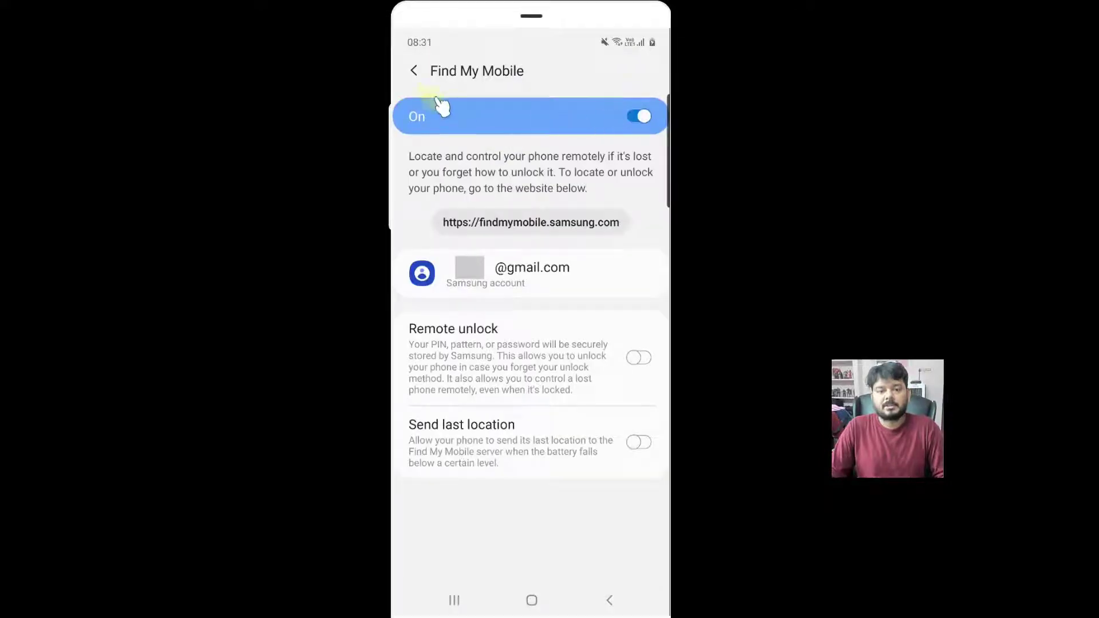
# Step: Turn on Remote unlock, backing up the unlock pattern, and Send last location
pyautogui.click(651, 358)
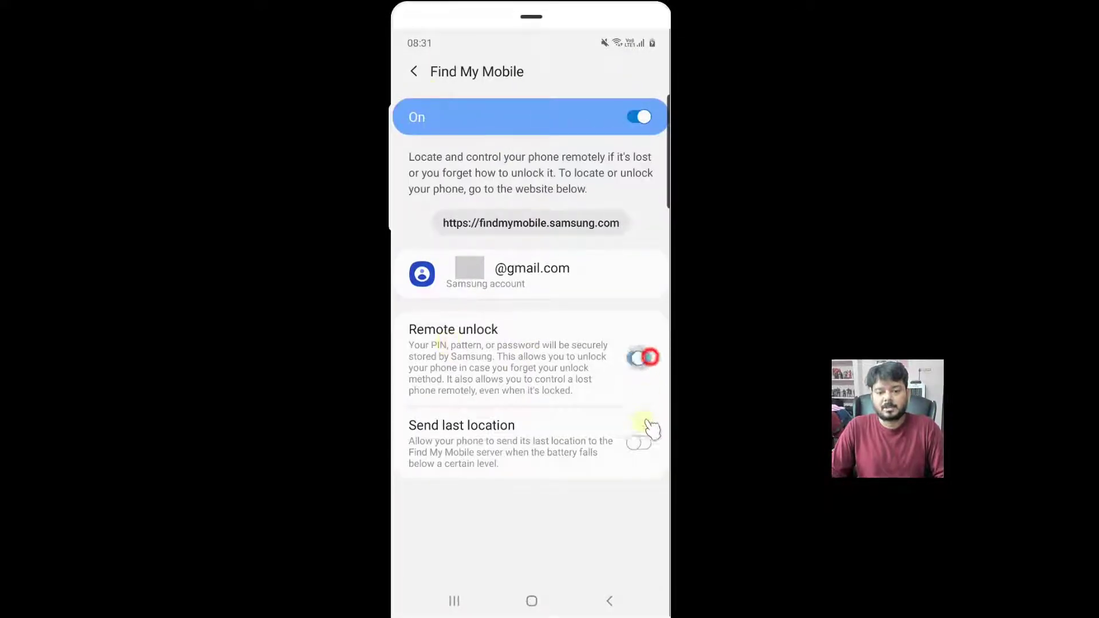
pyautogui.click(535, 548)
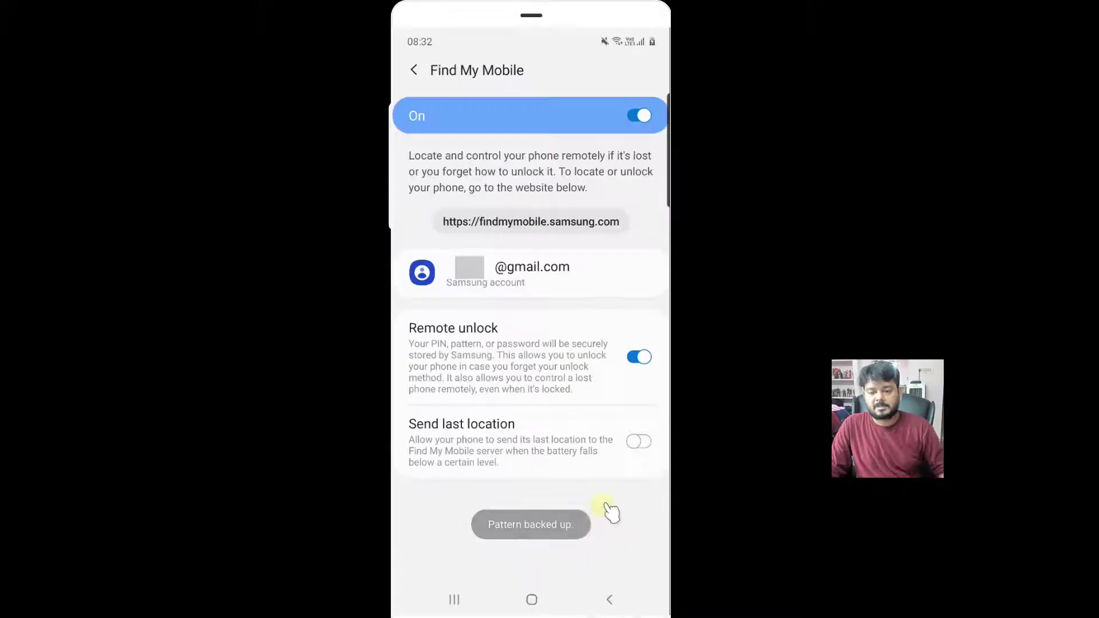
pyautogui.click(638, 439)
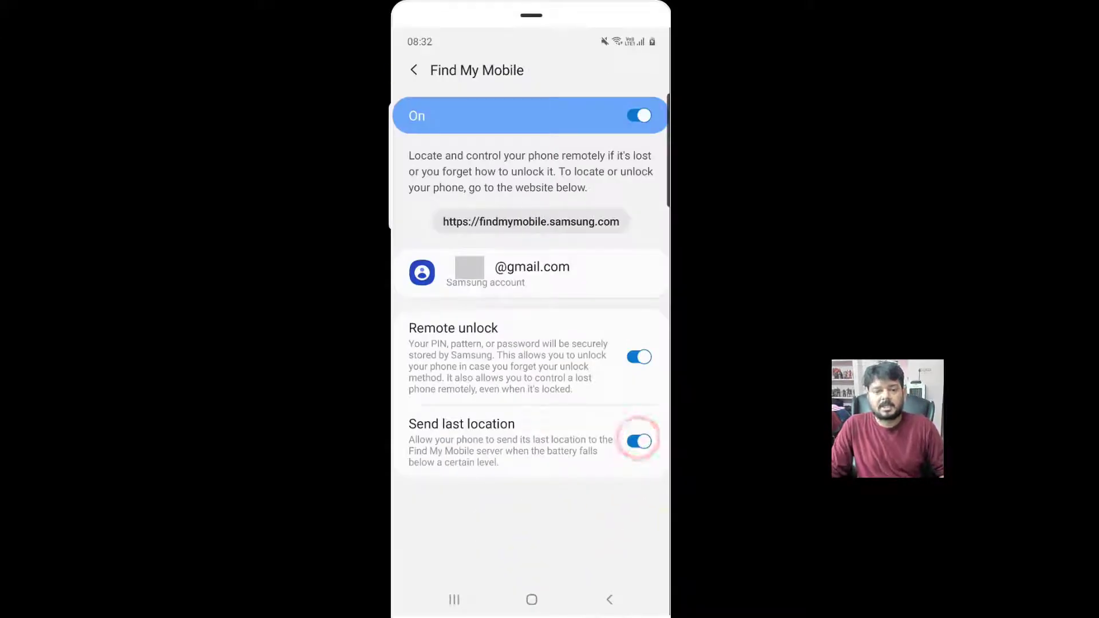
# Step: Leave Find My Mobile settings, recheck them, and back out again
pyautogui.click(413, 70)
pyautogui.click(546, 388)
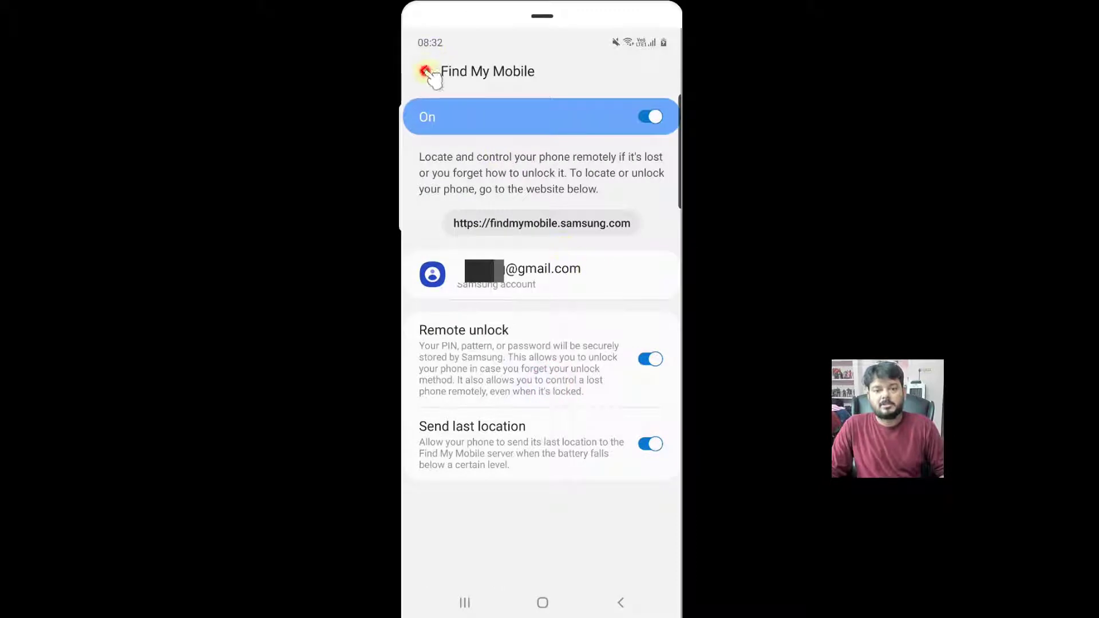
pyautogui.click(424, 71)
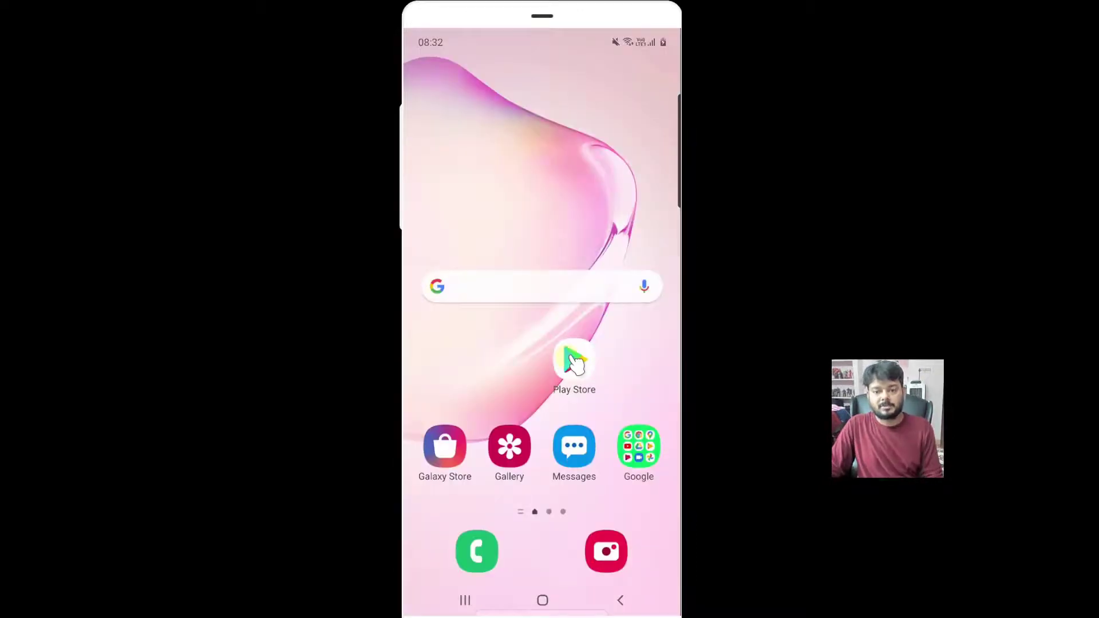
# Step: Search the Play Store for 'google find my' and open the Google Find My Device page
pyautogui.click(573, 359)
pyautogui.click(531, 74)
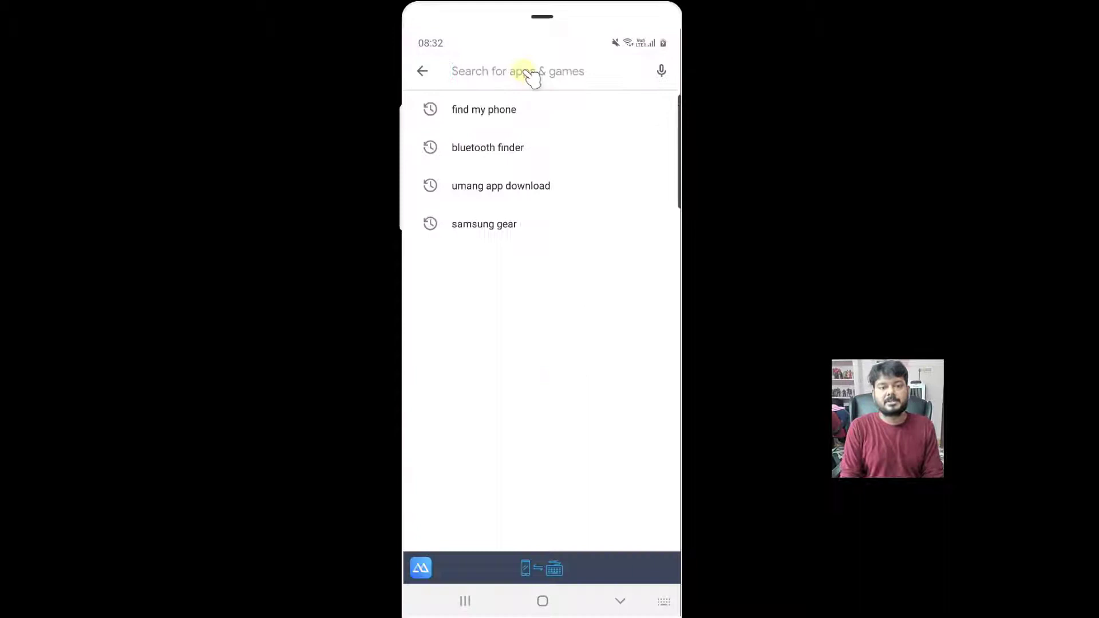
pyautogui.write('google f')
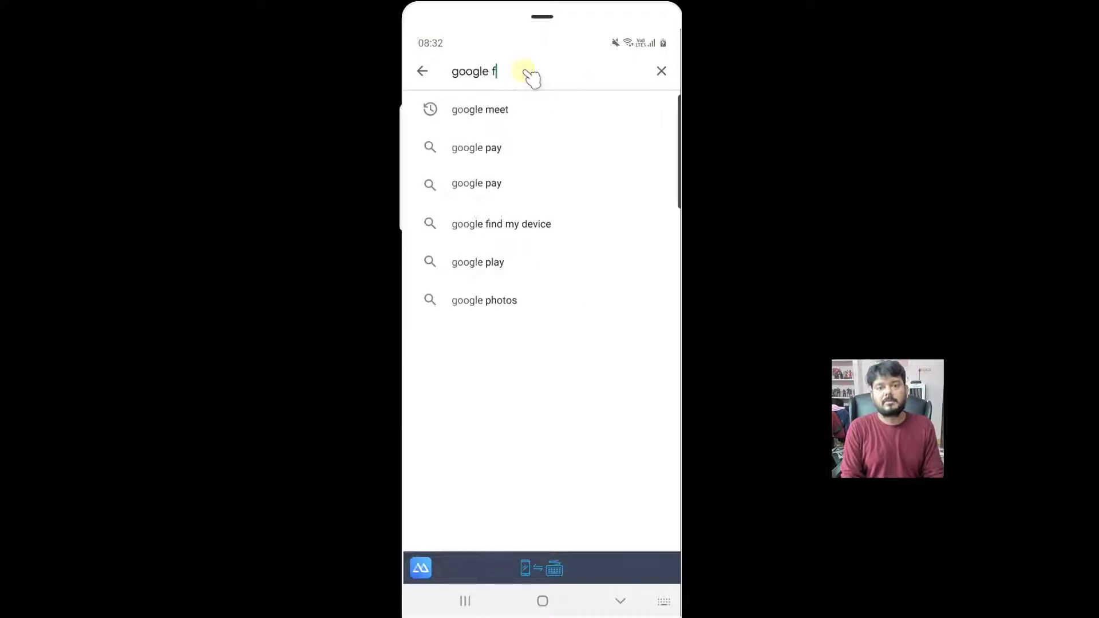
pyautogui.write('i')
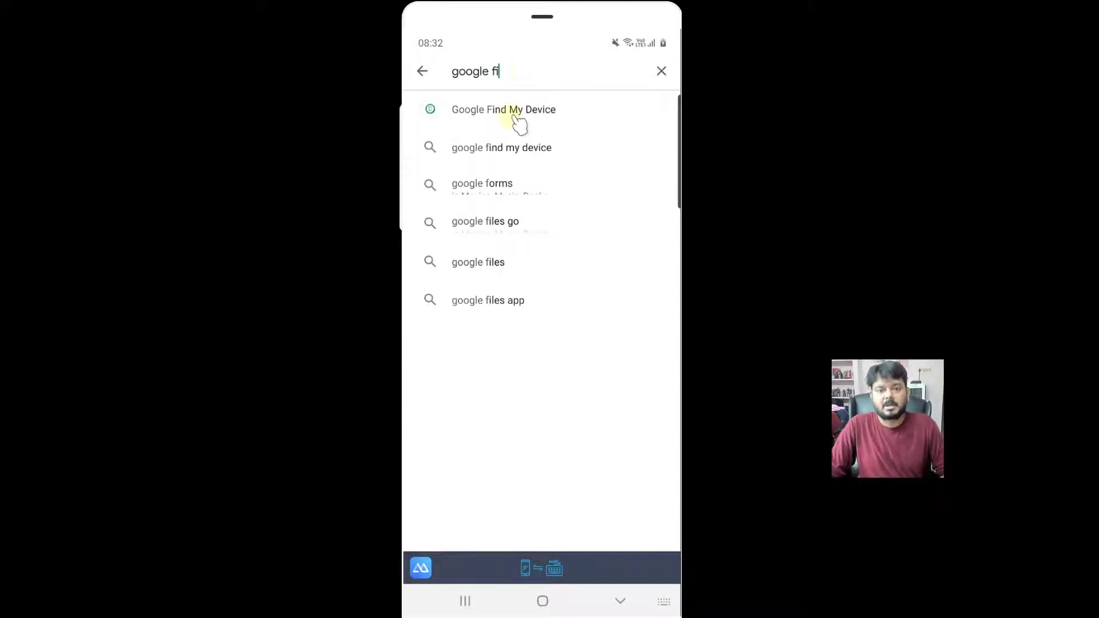
pyautogui.write('nd my')
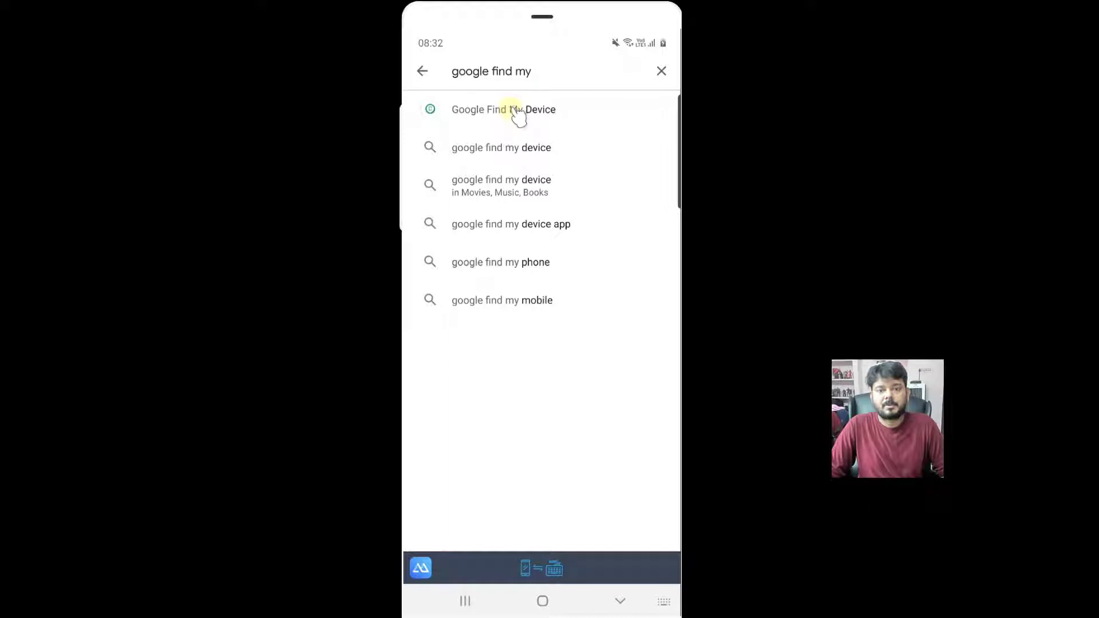
pyautogui.click(514, 110)
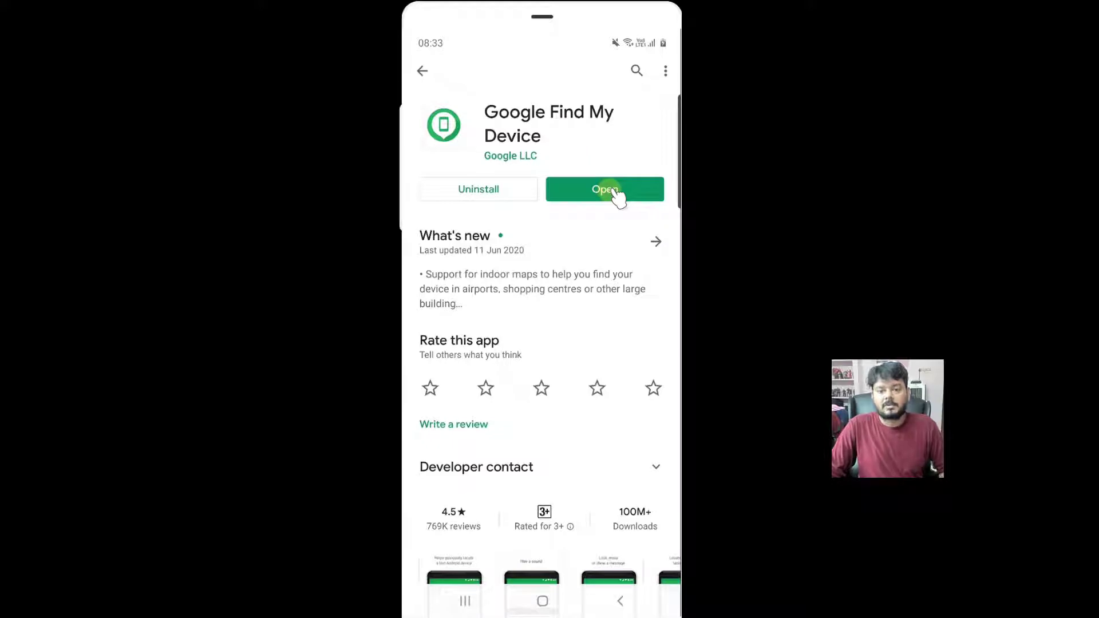
# Step: Launch Find My Device, continue with the phone's Google account, and allow location only while using the app
pyautogui.click(604, 189)
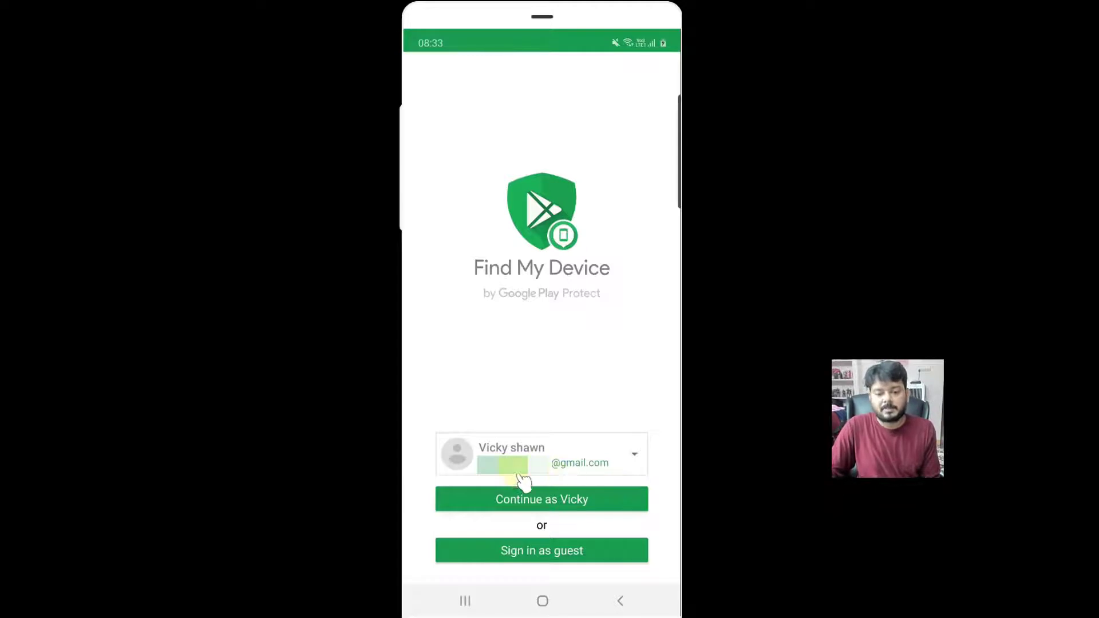
pyautogui.click(589, 506)
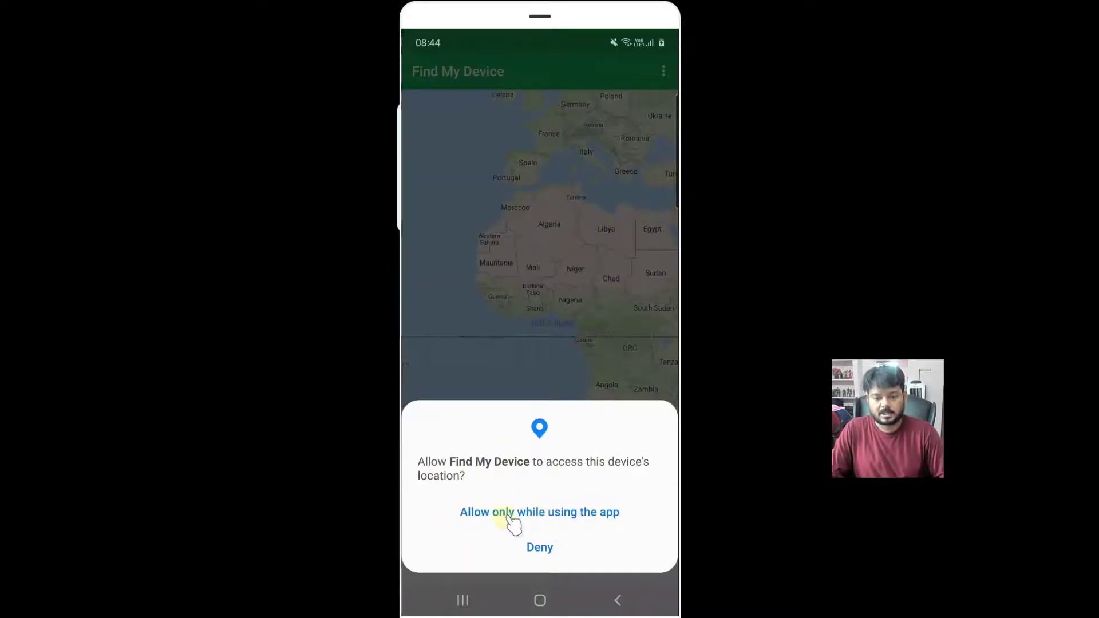
pyautogui.click(537, 515)
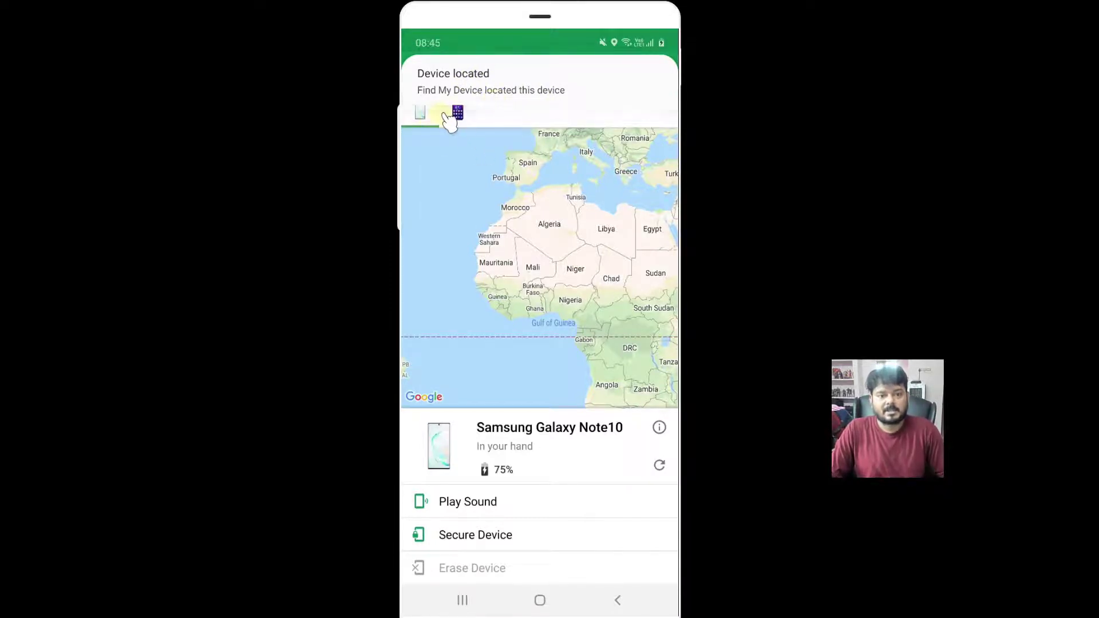
# Step: Switch from the Samsung Galaxy Note10 to the Vivo vivo 1804's status and back
pyautogui.click(419, 110)
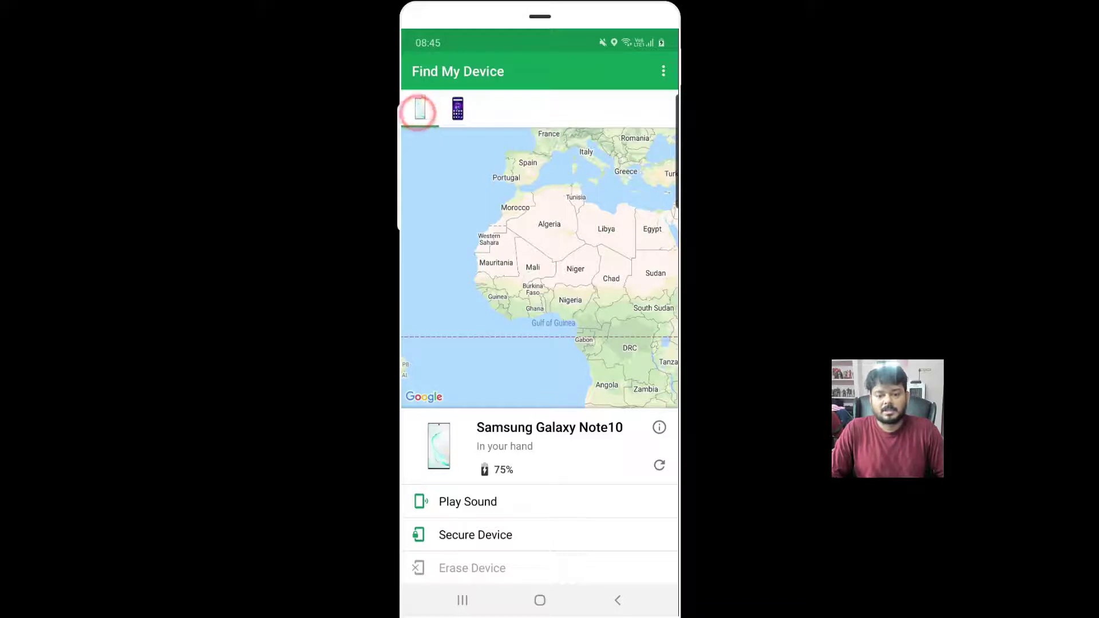
pyautogui.click(458, 109)
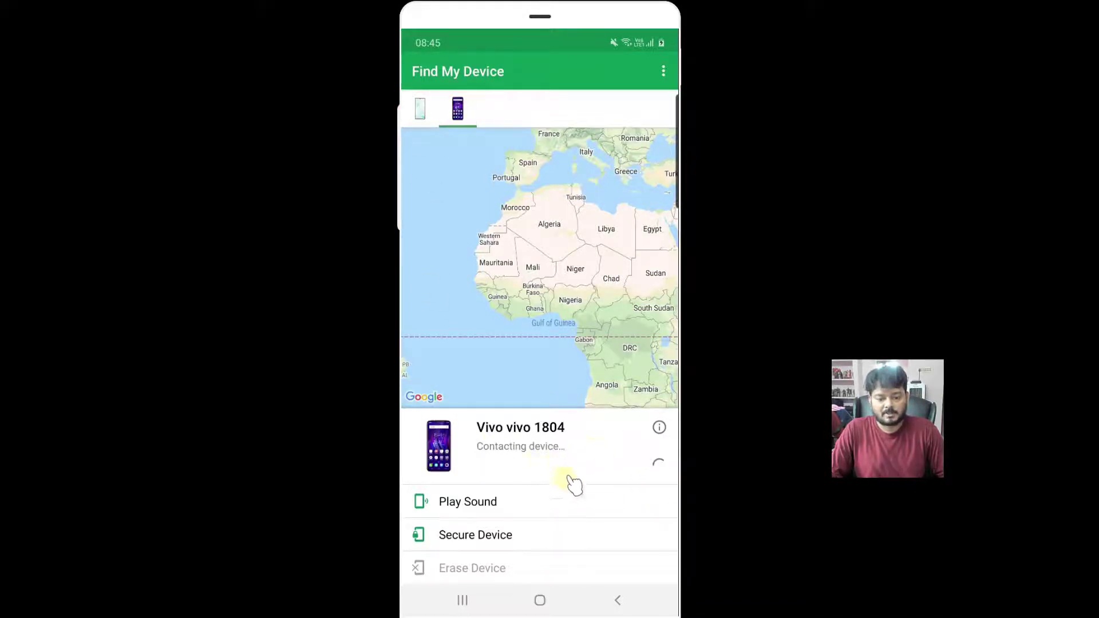
pyautogui.click(426, 115)
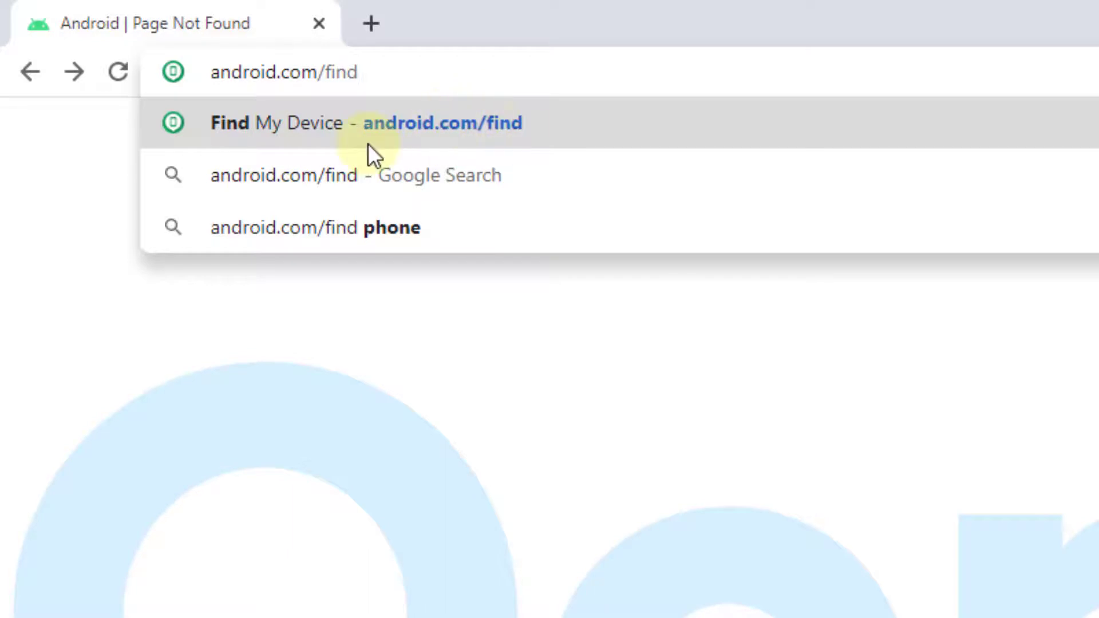
# Step: Choose the Find My Device suggestion for android.com/find in Chrome
pyautogui.click(483, 126)
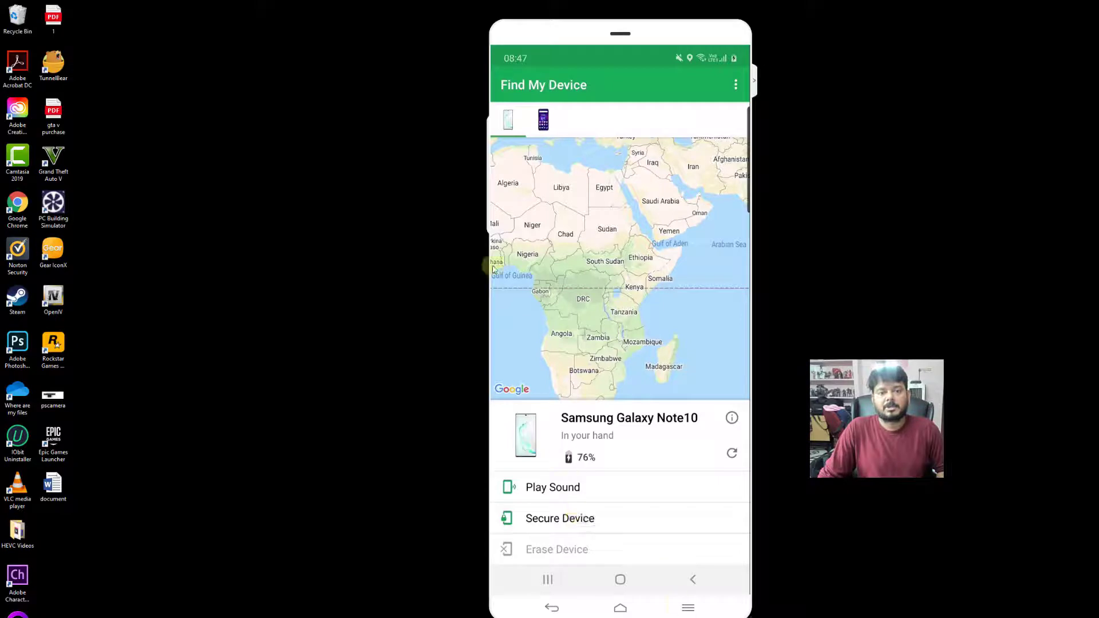
# Step: Select the Vivo vivo 1804 in the app and attempt Play Sound on it
pyautogui.click(546, 120)
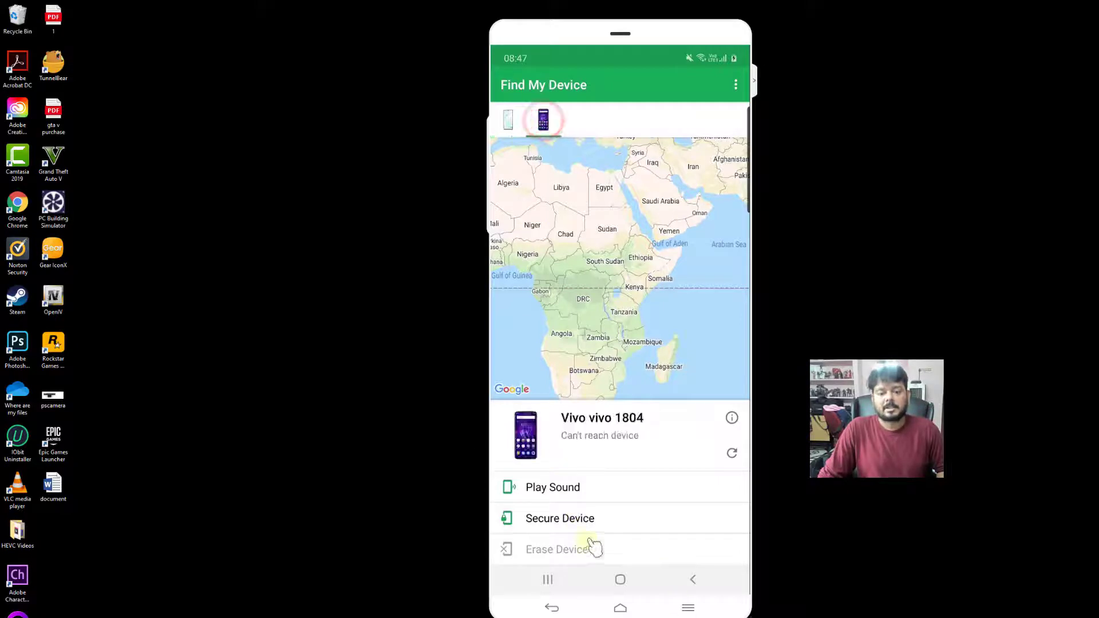
pyautogui.click(561, 489)
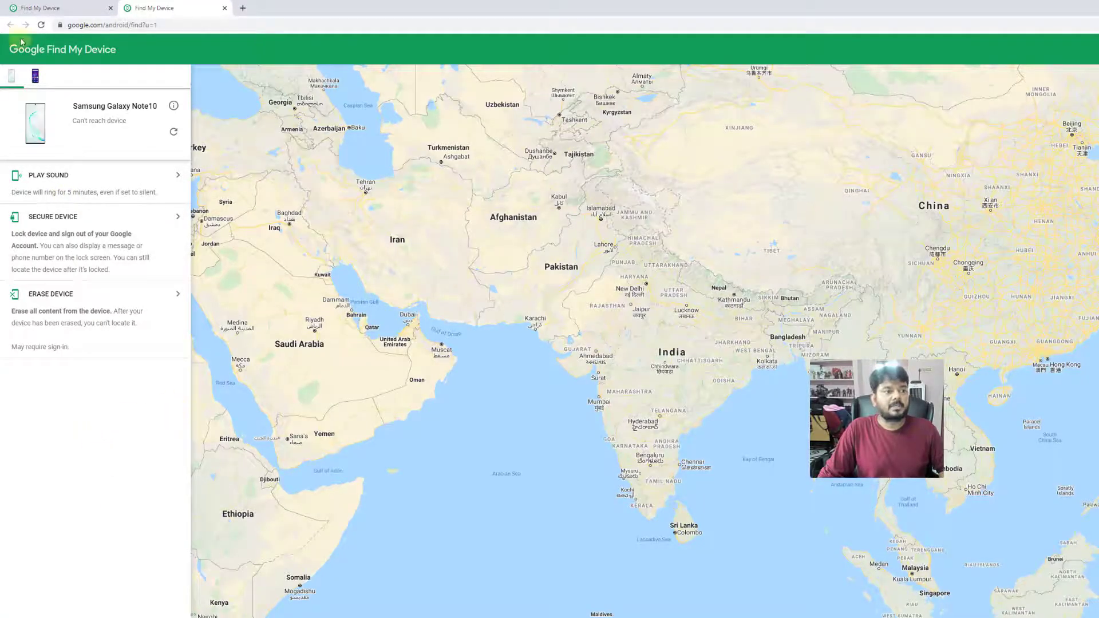
# Step: Ring the Vivo vivo 1804 from the website with Play Sound, then stop the ringing
pyautogui.click(35, 77)
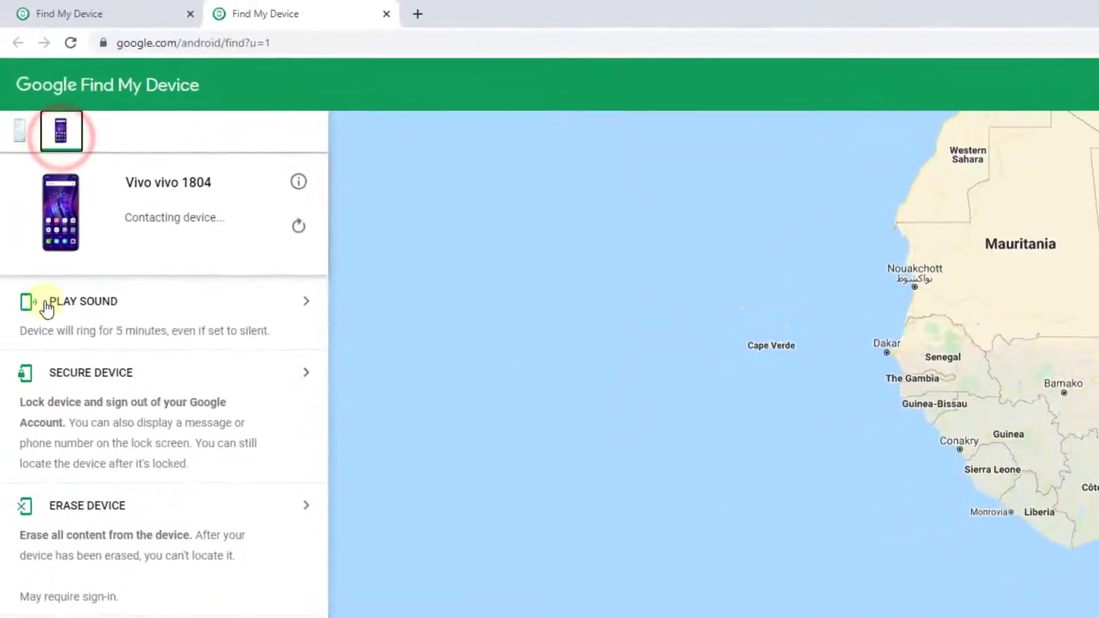
pyautogui.click(87, 250)
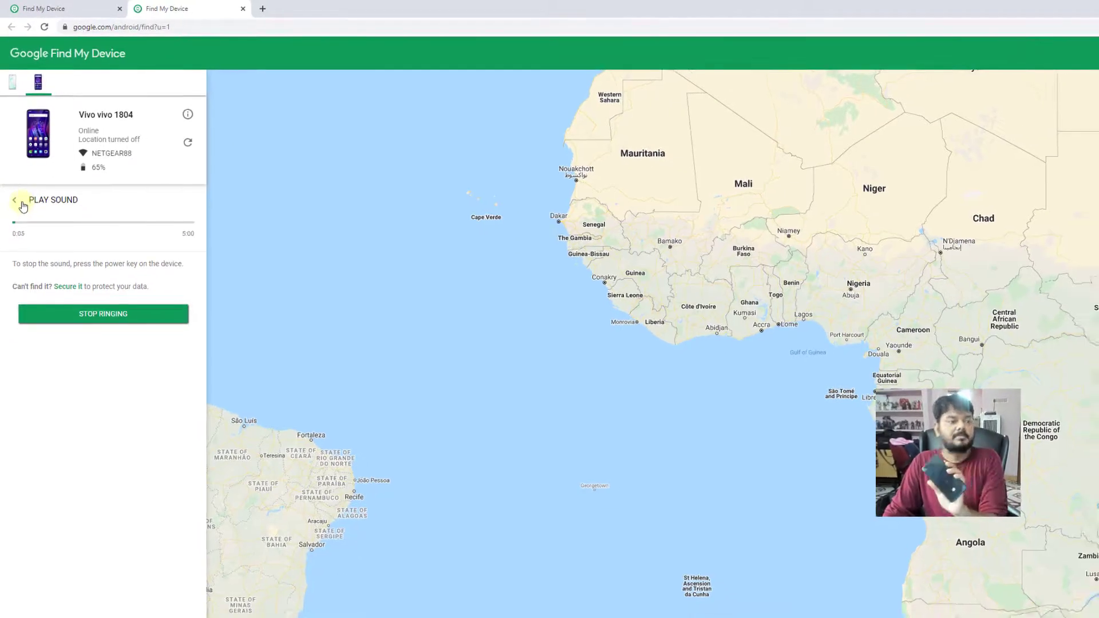
pyautogui.click(91, 315)
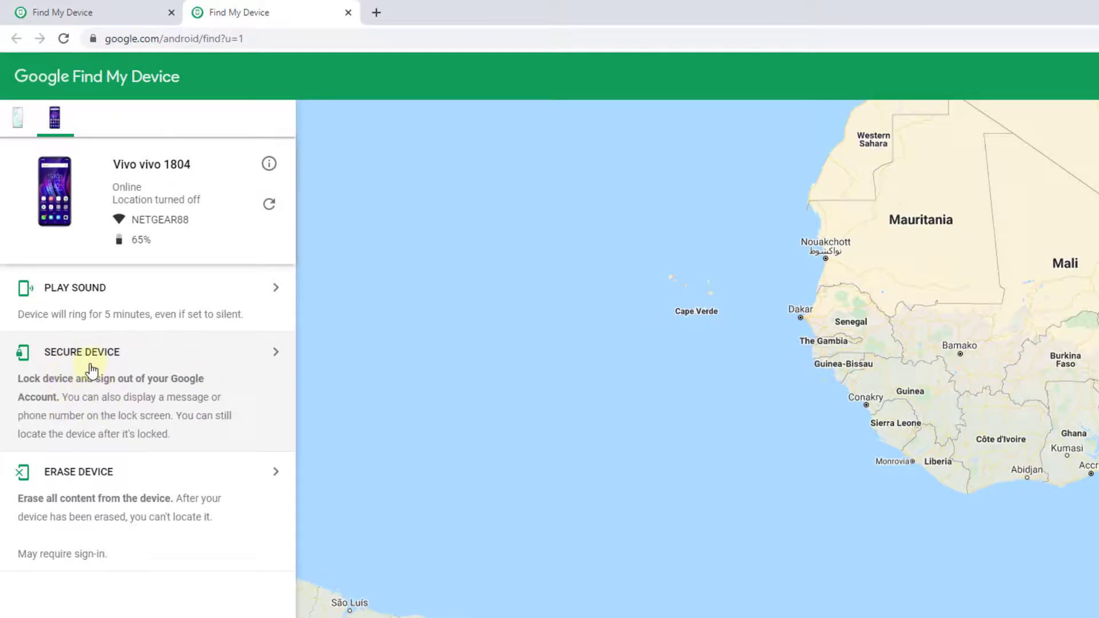
pyautogui.click(117, 358)
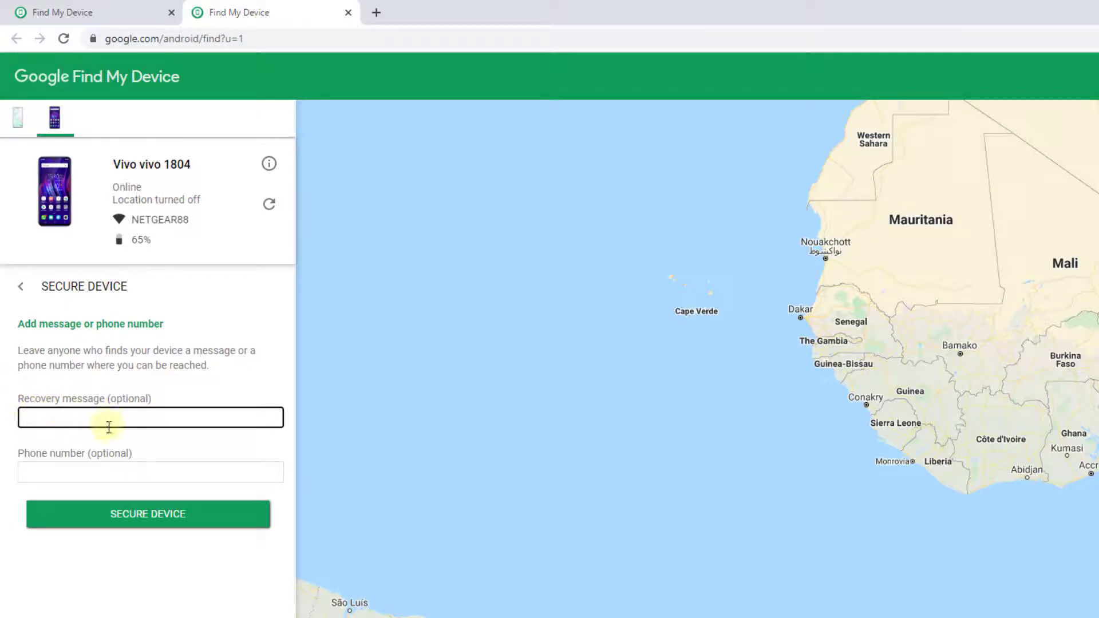
pyautogui.click(77, 470)
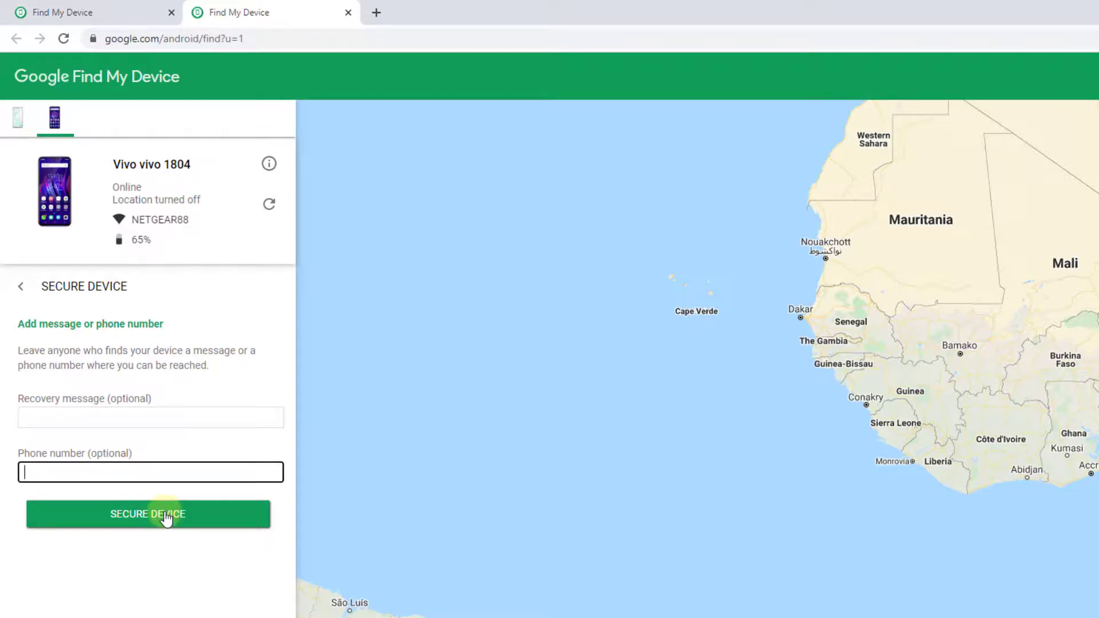
pyautogui.click(21, 286)
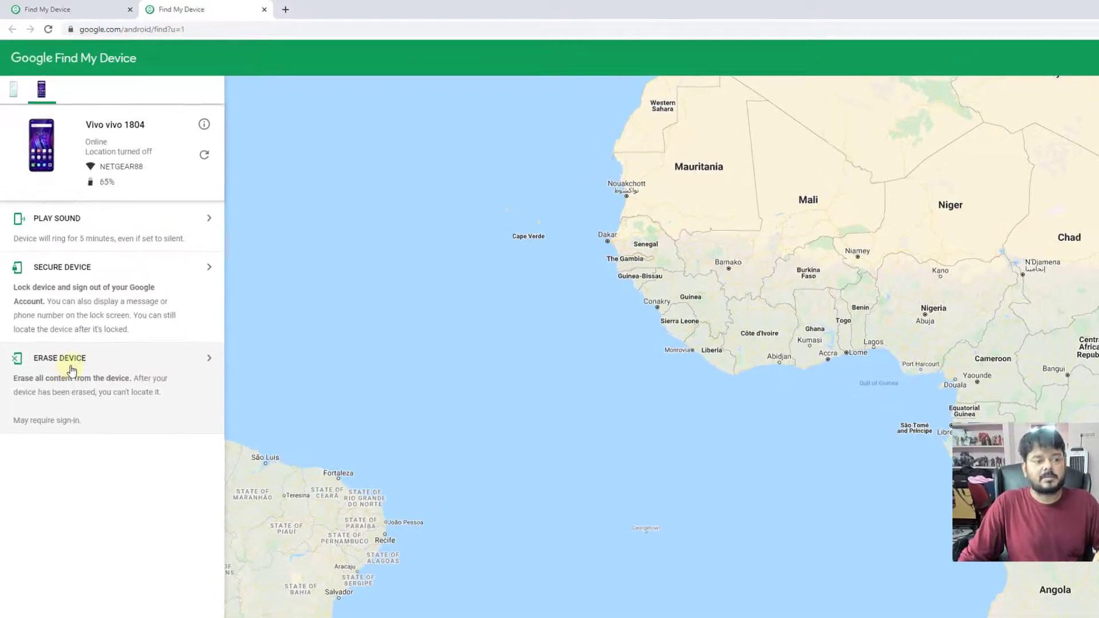
# Step: Choose Erase device for the Vivo vivo 1804 and confirm the erase
pyautogui.click(67, 361)
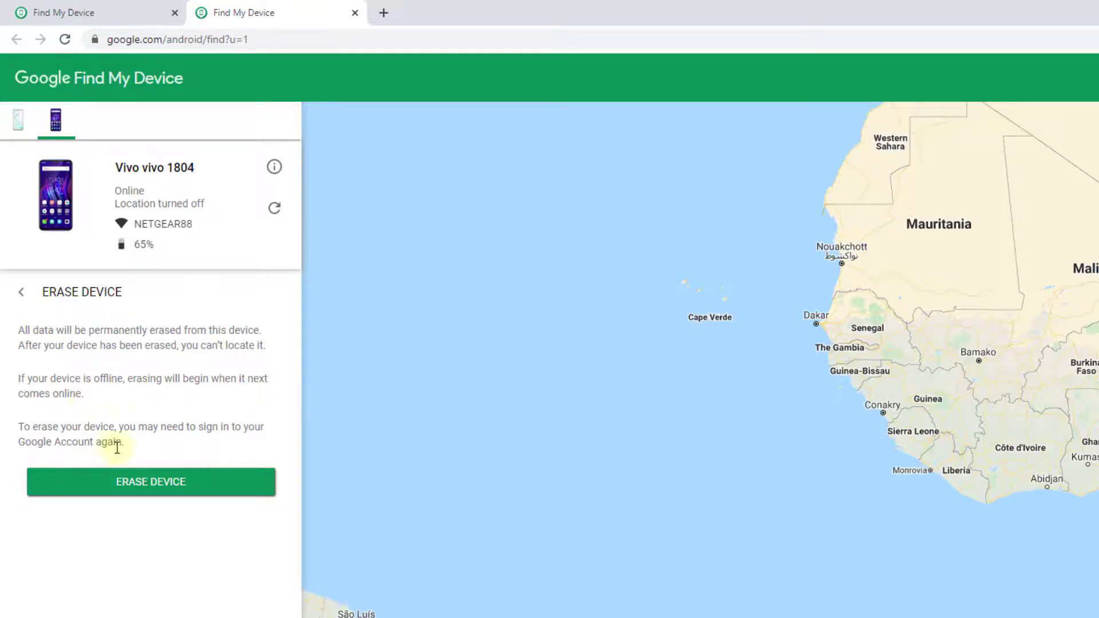
pyautogui.click(170, 484)
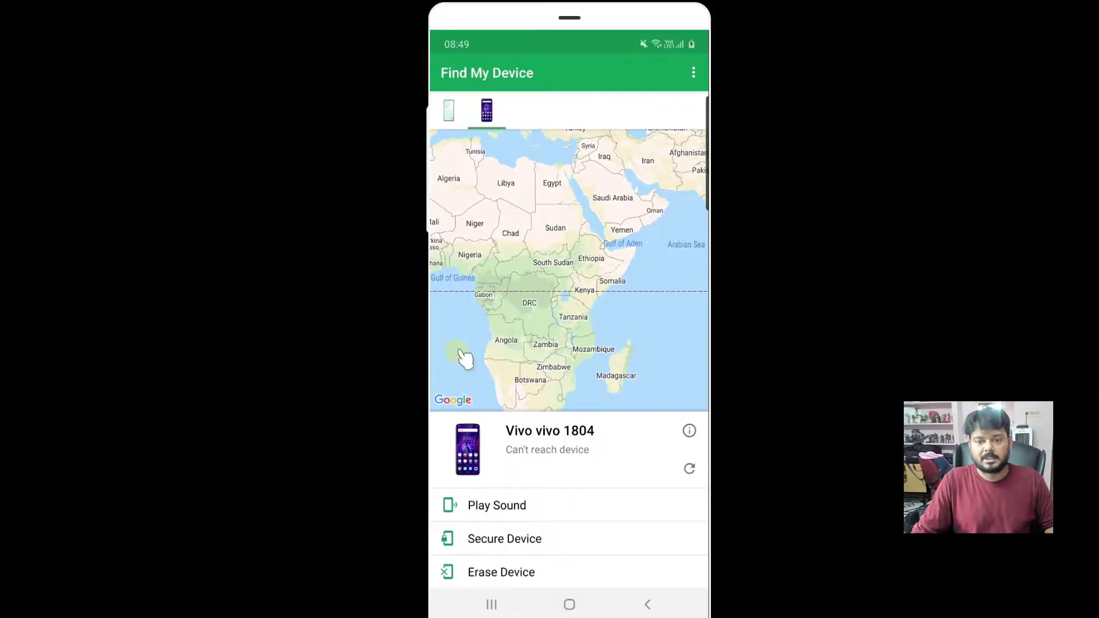
# Step: Refresh the vivo 1804's status, then switch to the Samsung Galaxy Note10
pyautogui.click(689, 468)
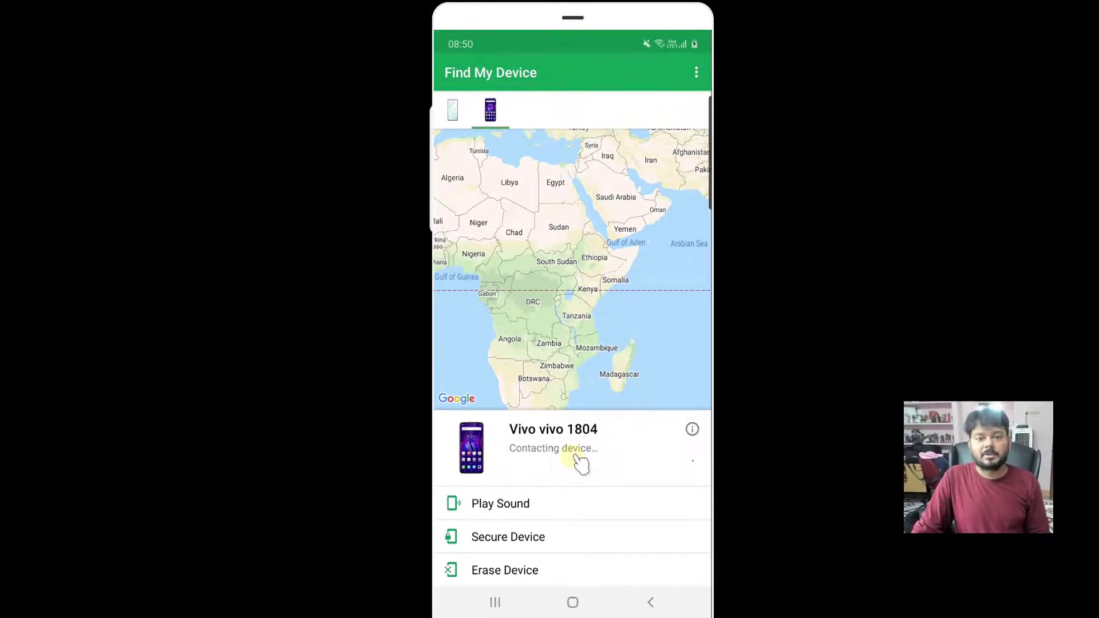
pyautogui.click(454, 111)
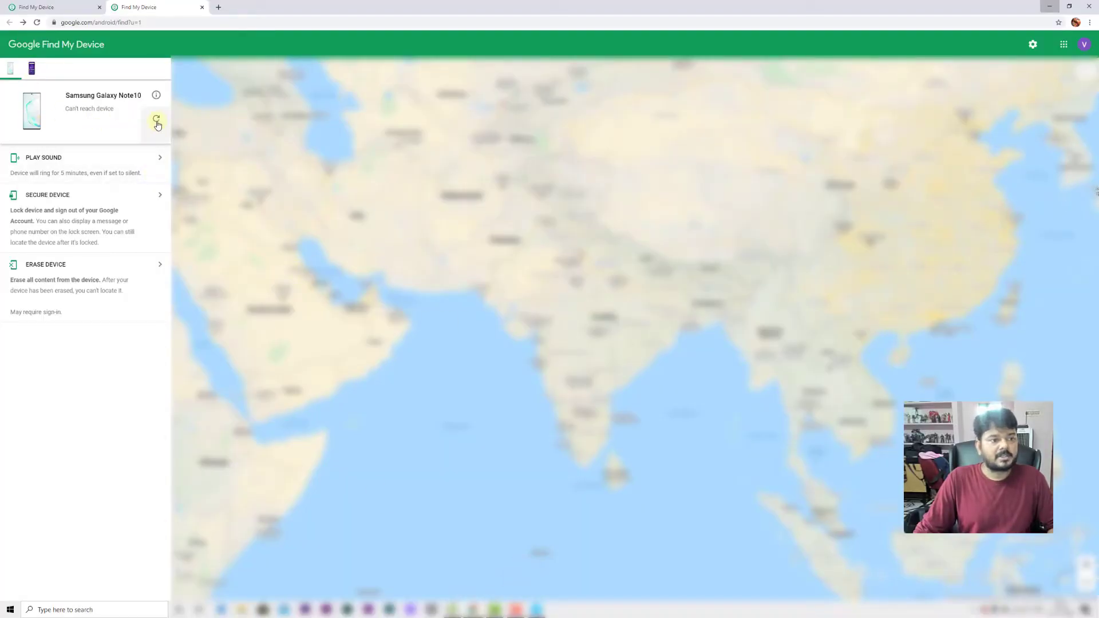
# Step: Refresh the Galaxy Note10 to show its location, Wi-Fi and 77% battery, zooming in on the map
pyautogui.click(155, 119)
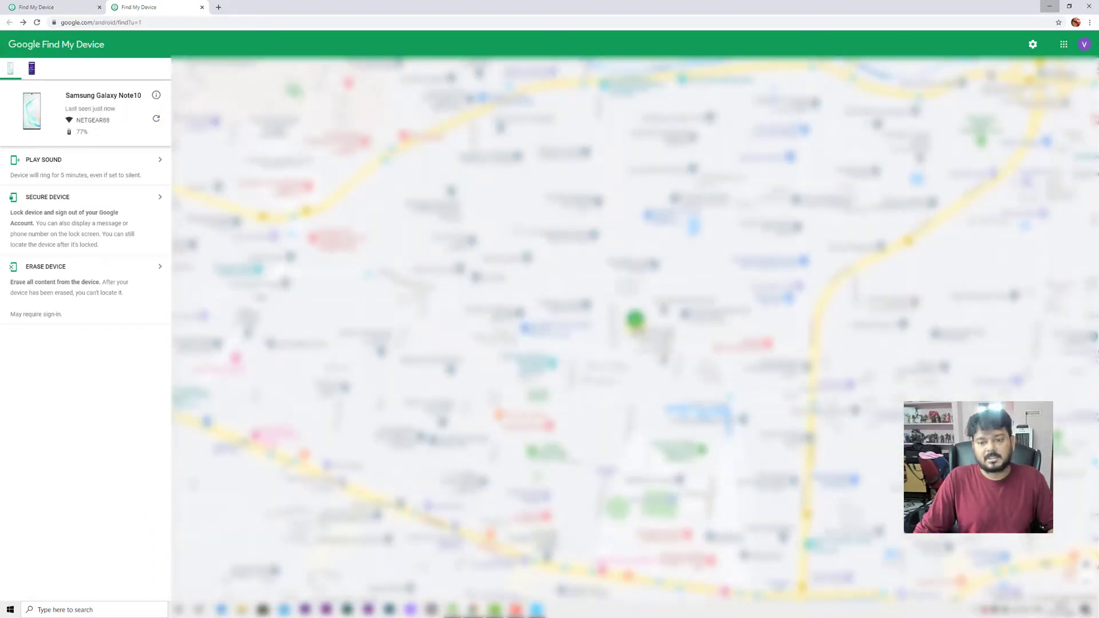
pyautogui.scroll(2, 636, 318)
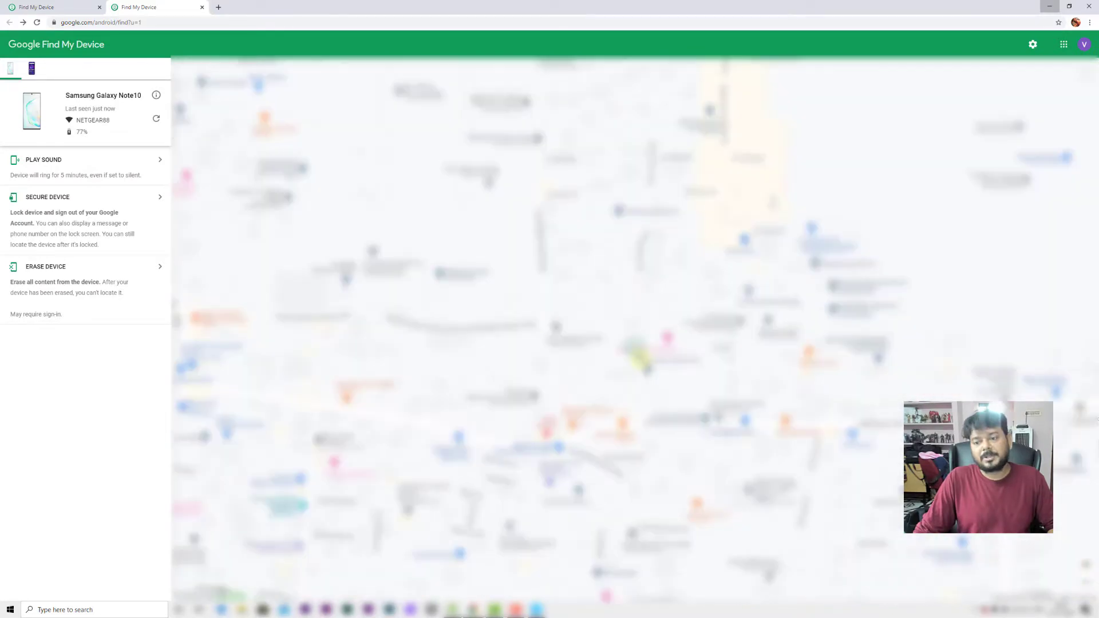